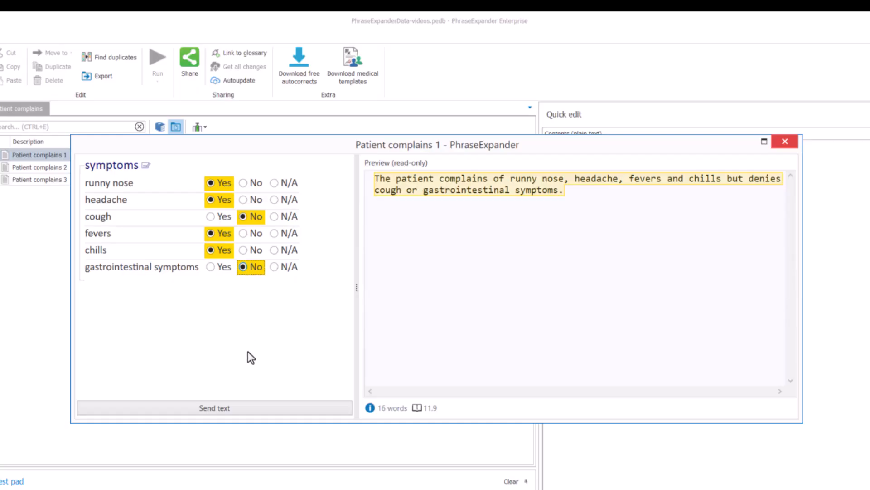
Send the completed Patient complains 1 text to the test pad and display the Patient complains 2 template
{"action": "left_click", "coordinate": [252, 409]}
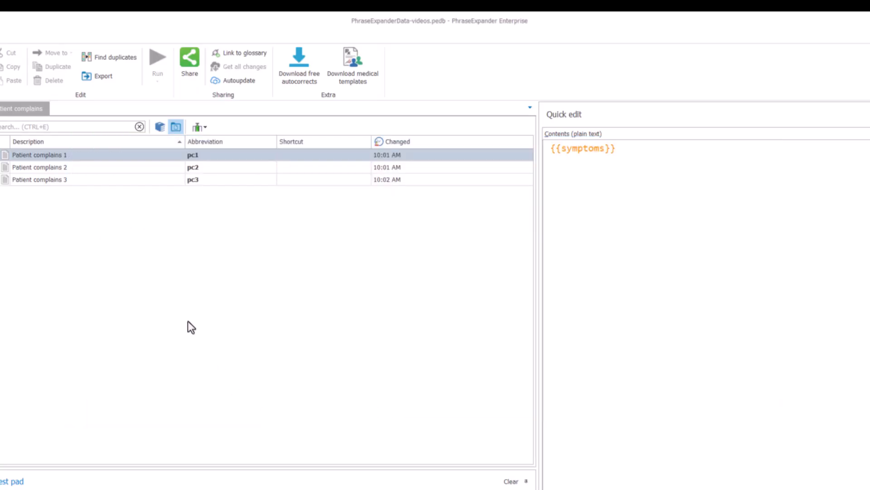
{"action": "left_click", "coordinate": [112, 166]}
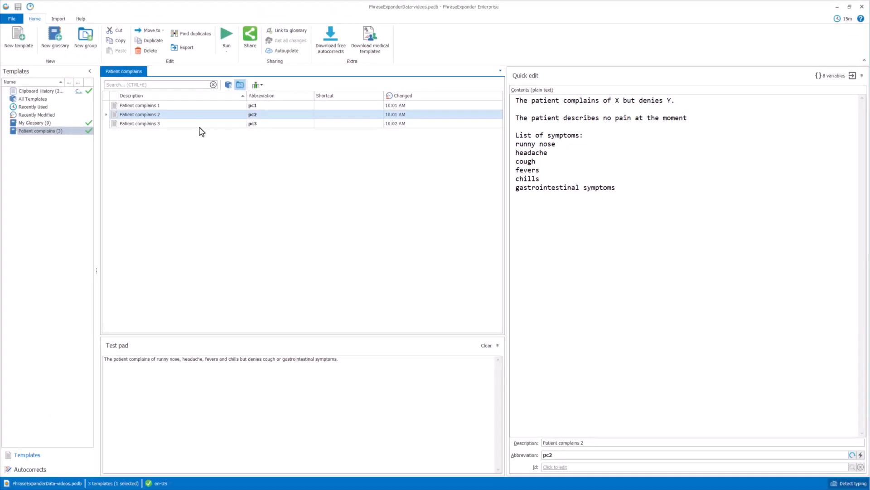
Start a new fill-in variable named Symptoms, displayed as a list, in the contents of the Patient complains 3 template
{"action": "left_click", "coordinate": [200, 126]}
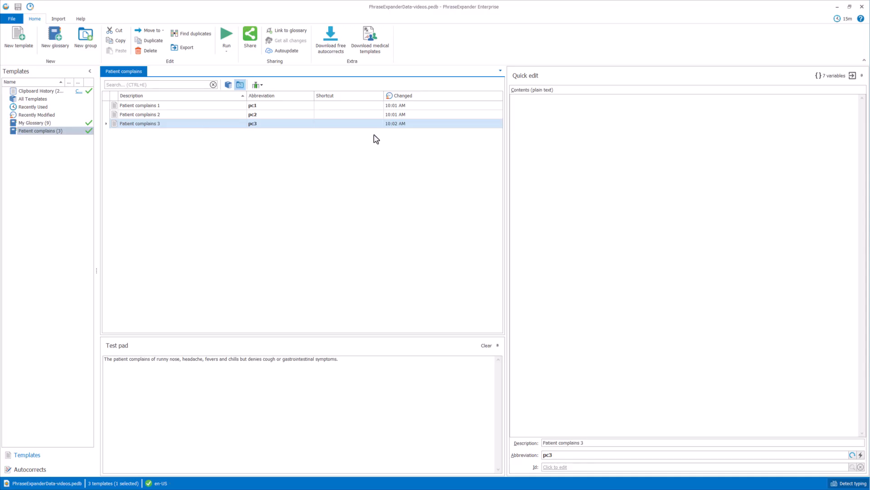
{"action": "left_click", "coordinate": [553, 113]}
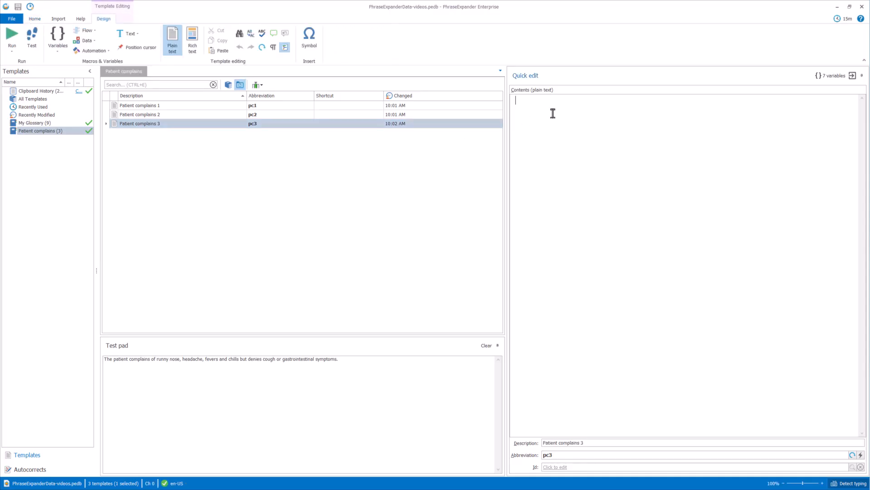
{"action": "right_click", "coordinate": [602, 128]}
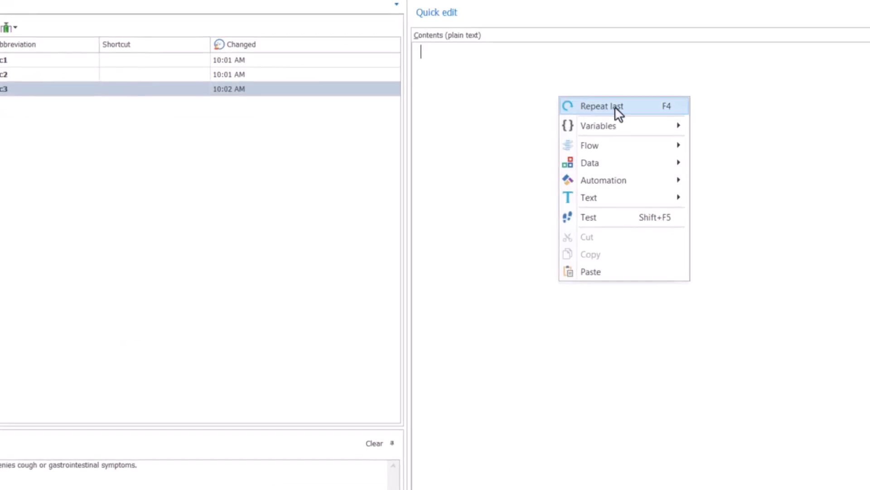
{"action": "mouse_move", "coordinate": [657, 125]}
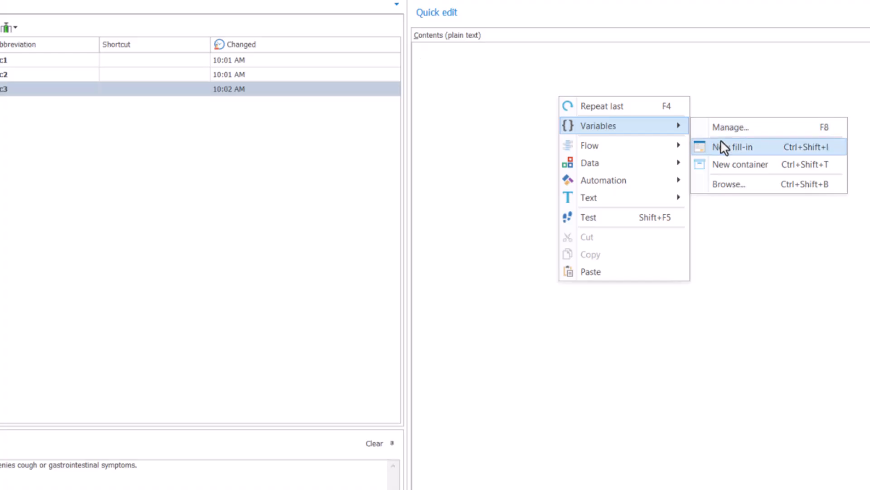
{"action": "left_click", "coordinate": [721, 146]}
{"action": "type", "text": "Symptoms"}
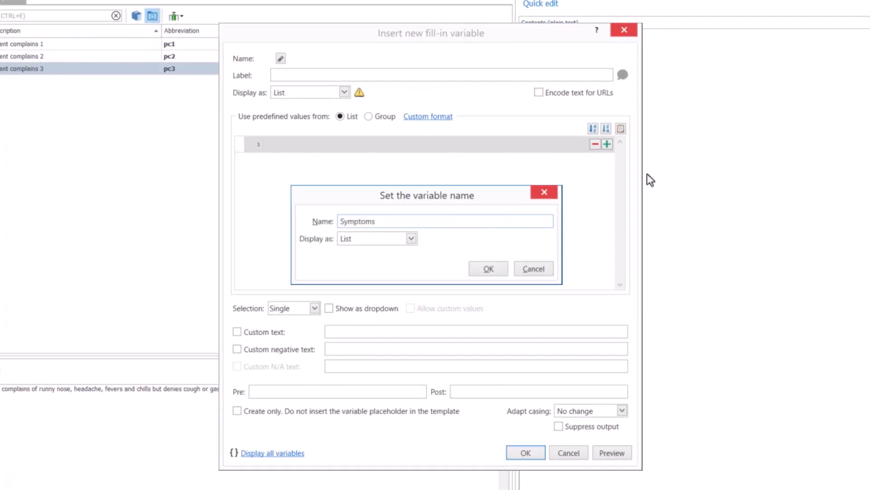
{"action": "left_click", "coordinate": [502, 267]}
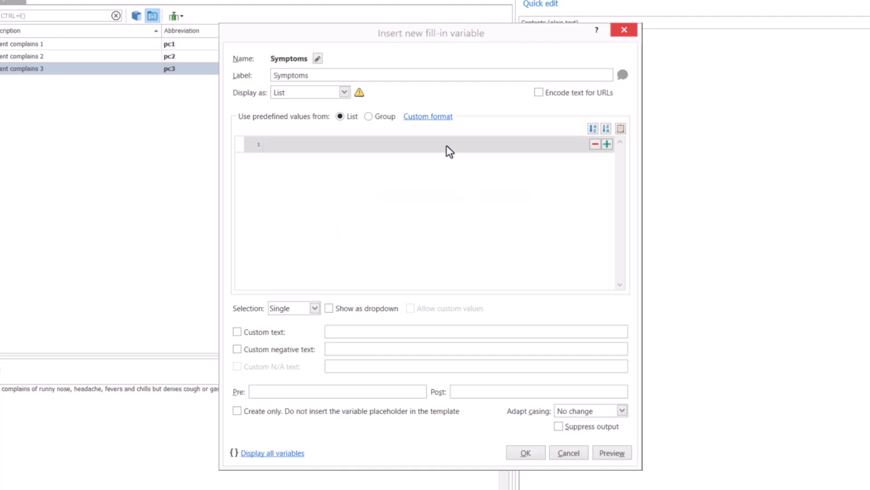
Enter runny nose, headache, cough, fevers, chills and gastrointestinal symptoms as the predefined list values, and set the selection to Multi
{"action": "type", "text": "runny nose"}
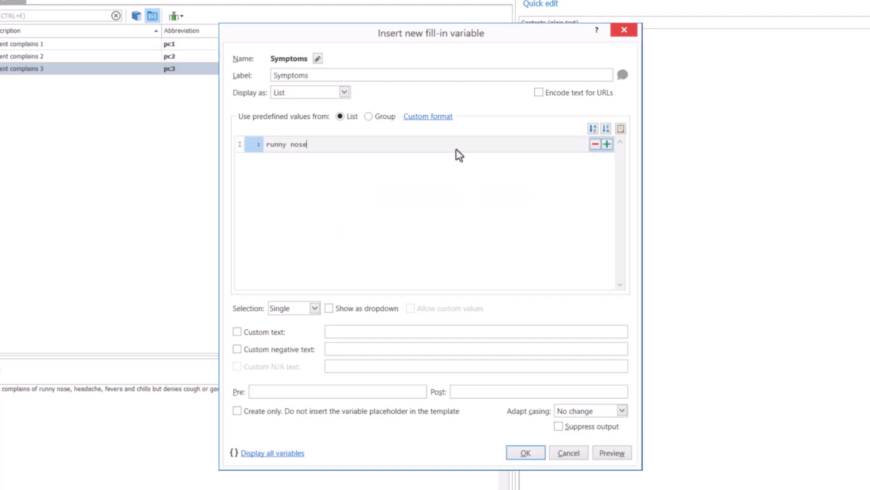
{"action": "key", "text": "Return"}
{"action": "type", "text": "headache"}
{"action": "key", "text": "Return"}
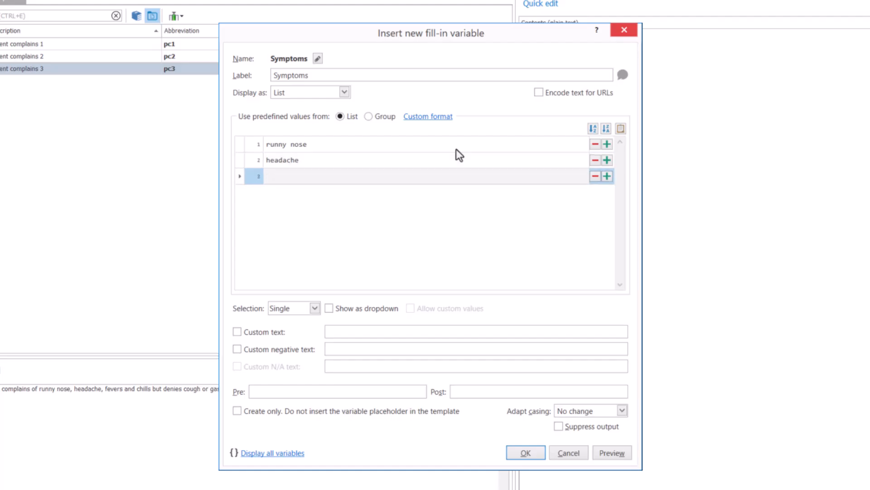
{"action": "type", "text": "cough"}
{"action": "key", "text": "Return"}
{"action": "type", "text": "fevers"}
{"action": "key", "text": "Return"}
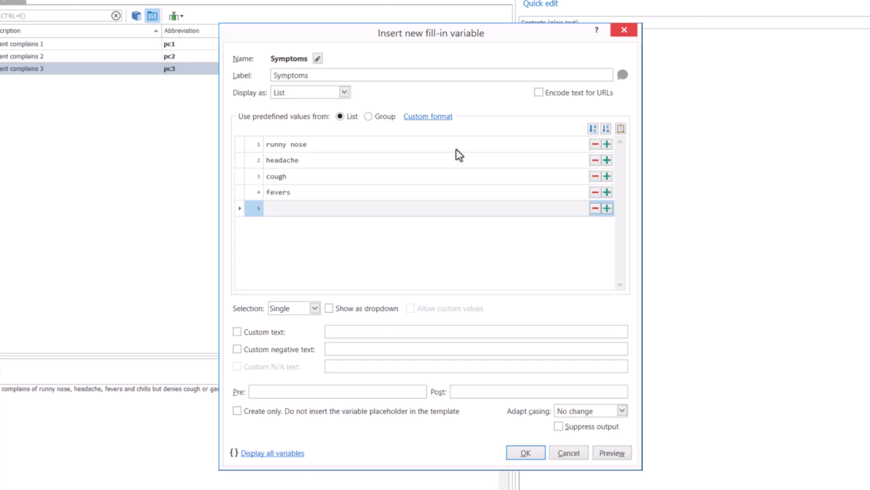
{"action": "type", "text": "chills"}
{"action": "key", "text": "Return"}
{"action": "type", "text": "gastrointestinal symptoms"}
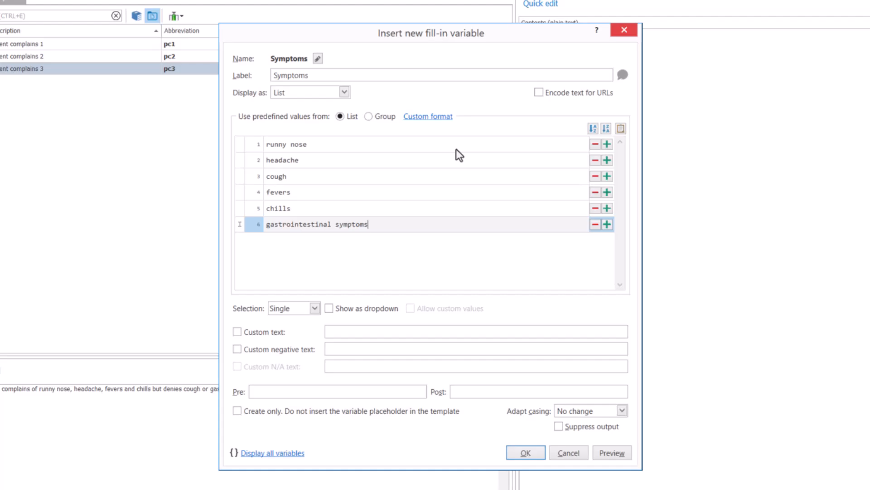
{"action": "left_click", "coordinate": [315, 308]}
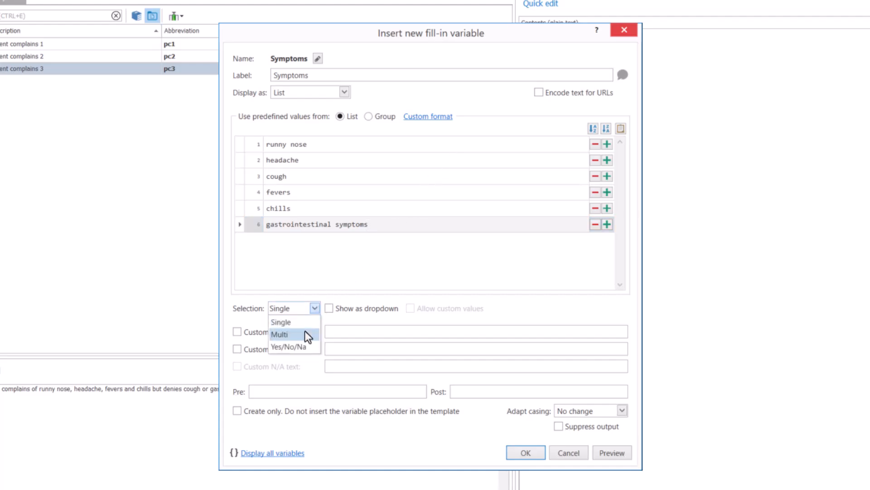
{"action": "left_click", "coordinate": [307, 336]}
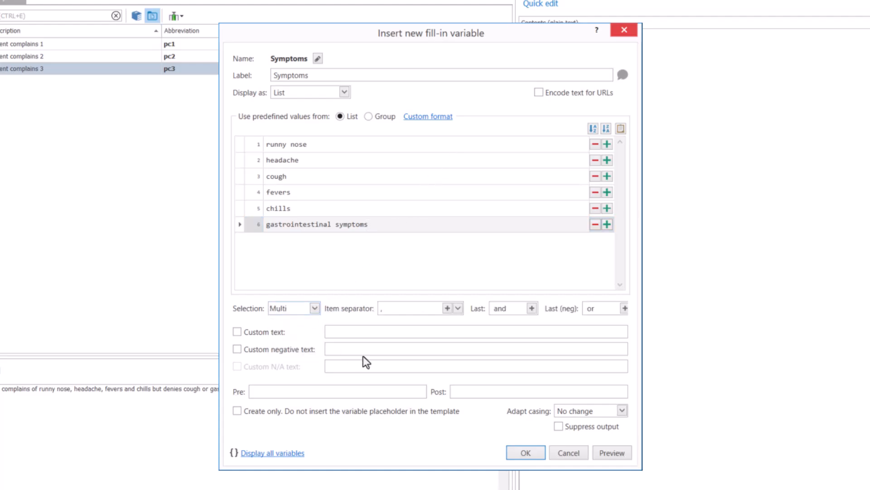
Preview the Symptoms variable with runny nose, headache, fevers and gastrointestinal symptoms selected, and close the preview
{"action": "left_click", "coordinate": [611, 453]}
{"action": "left_click", "coordinate": [214, 129]}
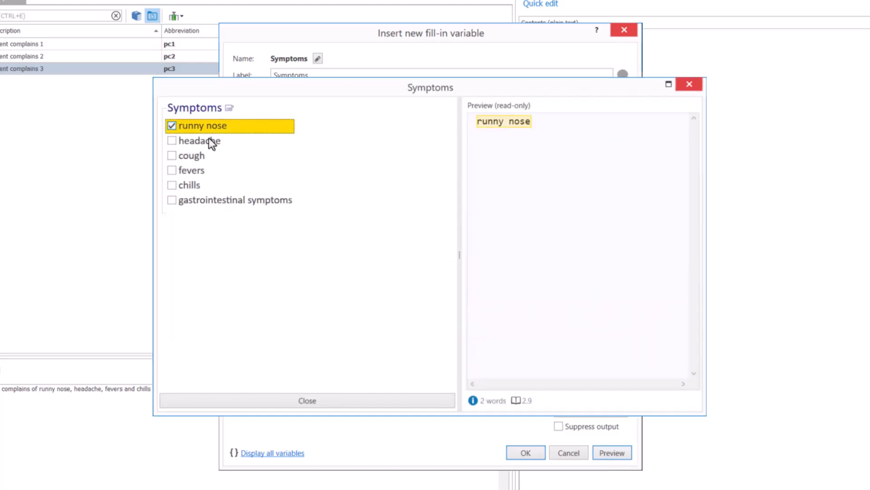
{"action": "left_click", "coordinate": [211, 142]}
{"action": "left_click", "coordinate": [205, 171]}
{"action": "left_click", "coordinate": [203, 205]}
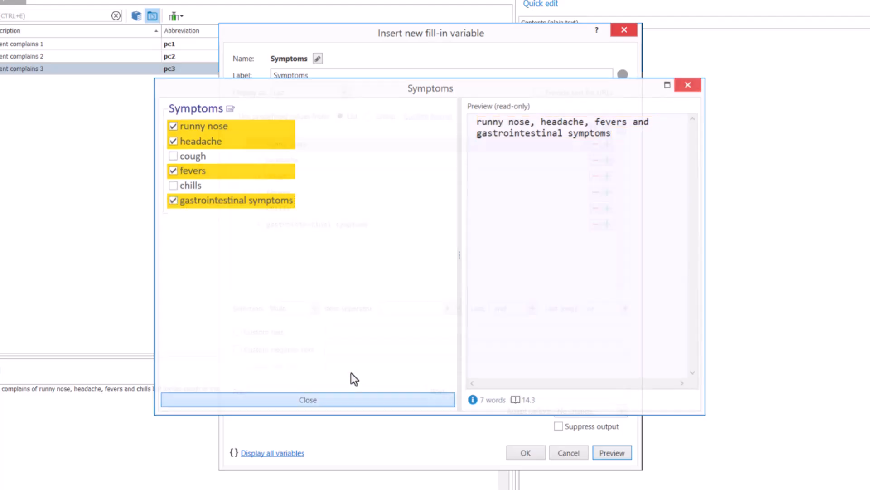
{"action": "key", "text": "Escape"}
Enable custom text for the variable and set it to "The patient complains of #SEL#", using the selection placeholder
{"action": "left_click", "coordinate": [281, 336]}
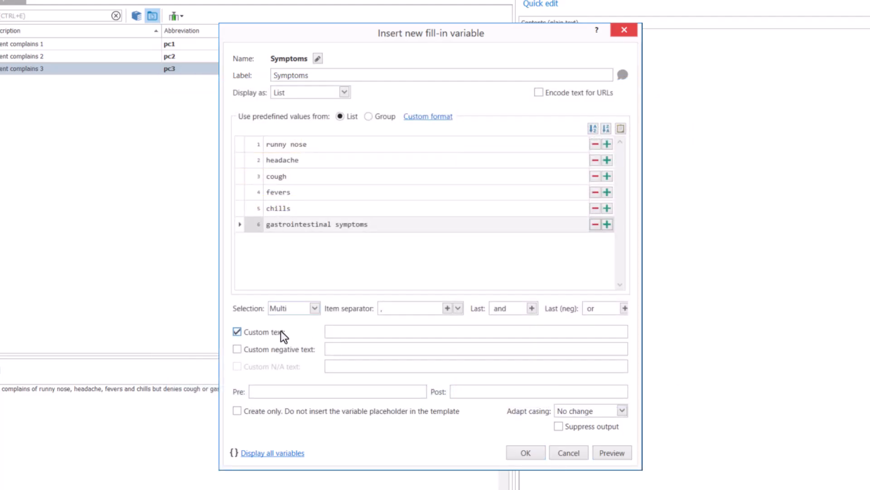
{"action": "left_click", "coordinate": [329, 331]}
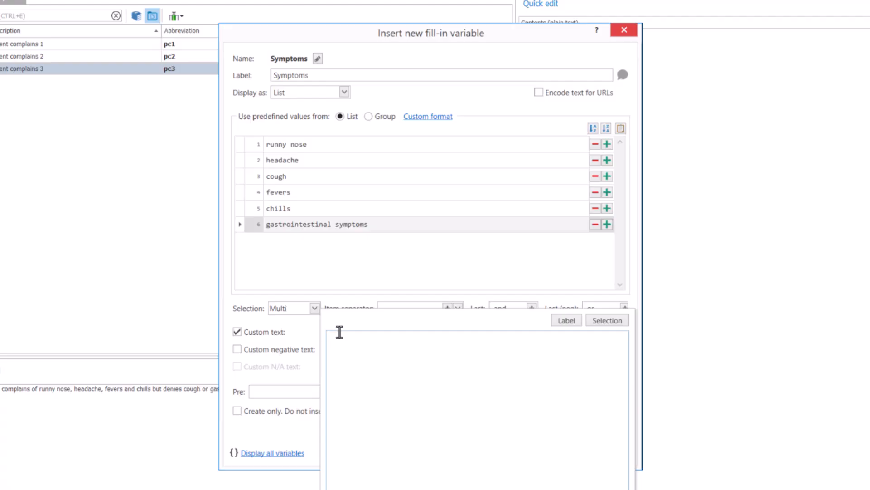
{"action": "type", "text": "The patient complains of"}
{"action": "left_click", "coordinate": [609, 321]}
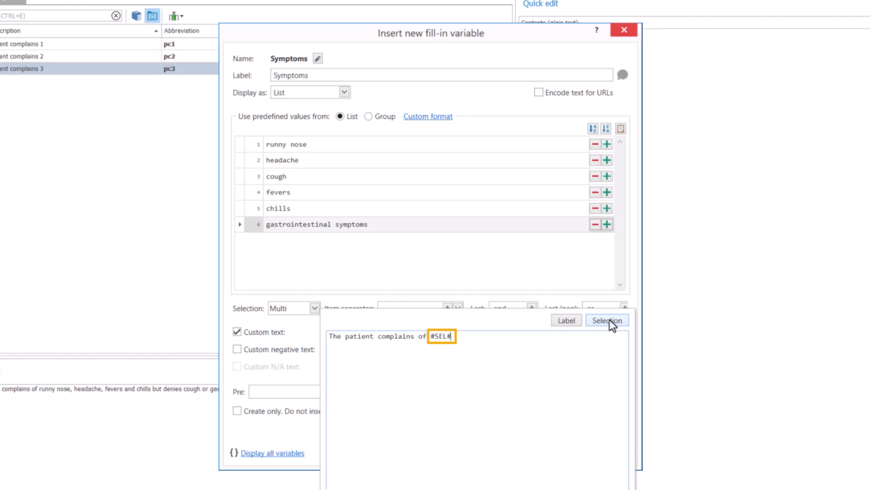
{"action": "key", "text": "Escape"}
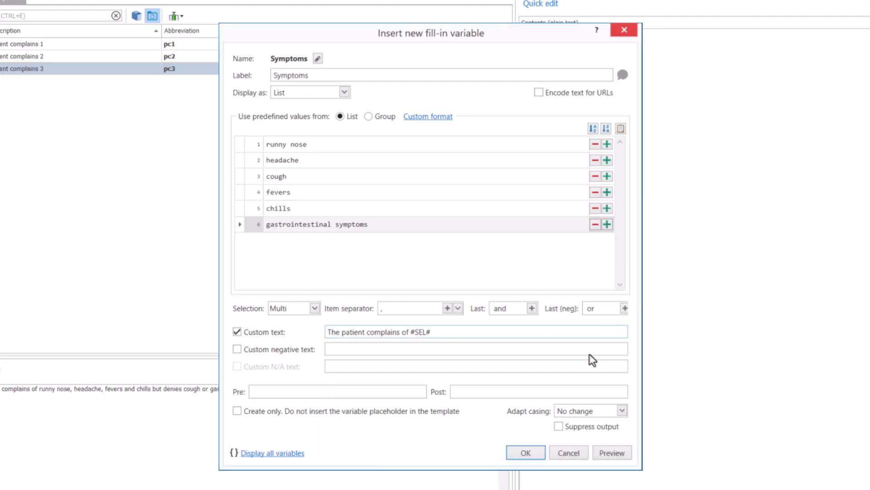
Preview the custom text with runny nose, headache, cough and gastrointestinal symptoms selected, and close the preview
{"action": "left_click", "coordinate": [605, 449]}
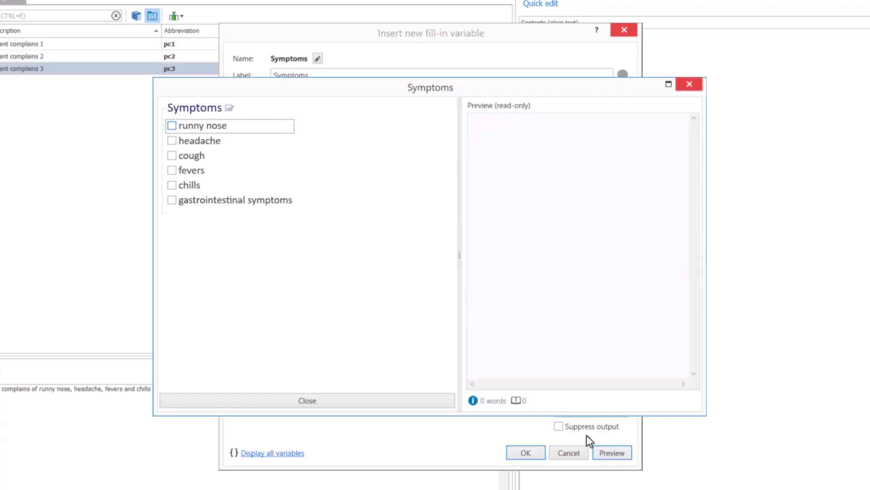
{"action": "left_click", "coordinate": [211, 129]}
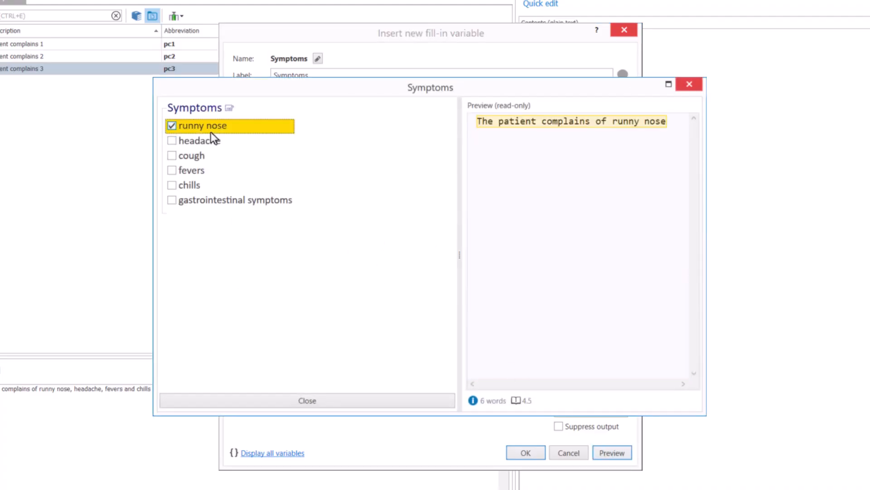
{"action": "left_click", "coordinate": [202, 139]}
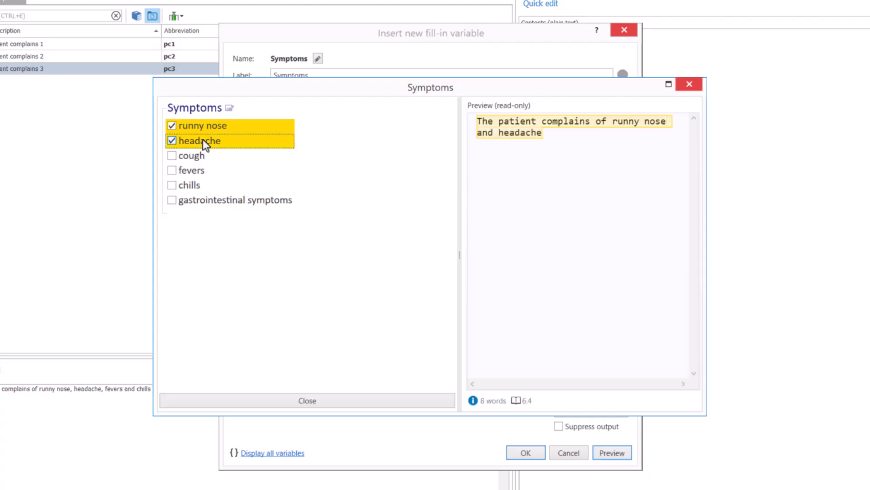
{"action": "left_click", "coordinate": [191, 159]}
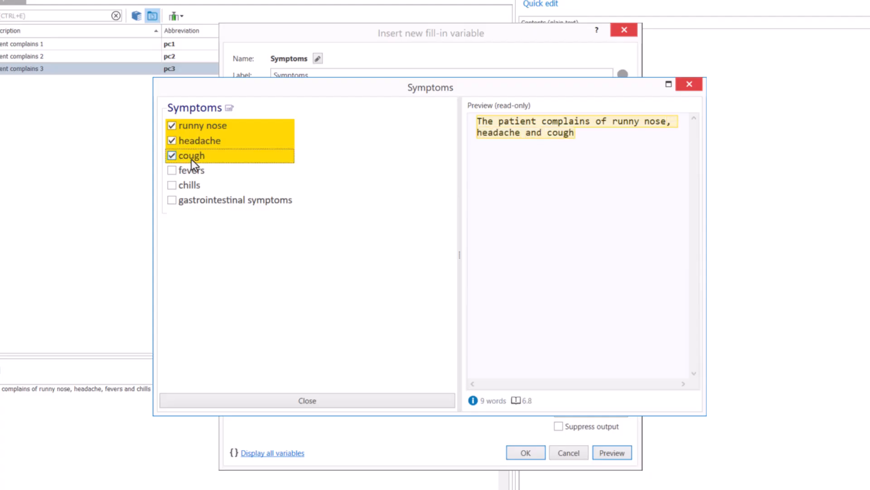
{"action": "left_click", "coordinate": [194, 199]}
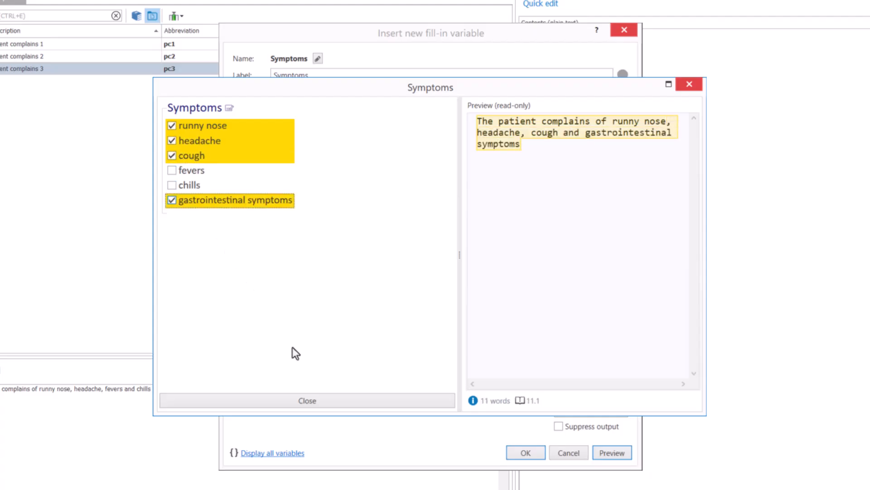
{"action": "left_click", "coordinate": [326, 397]}
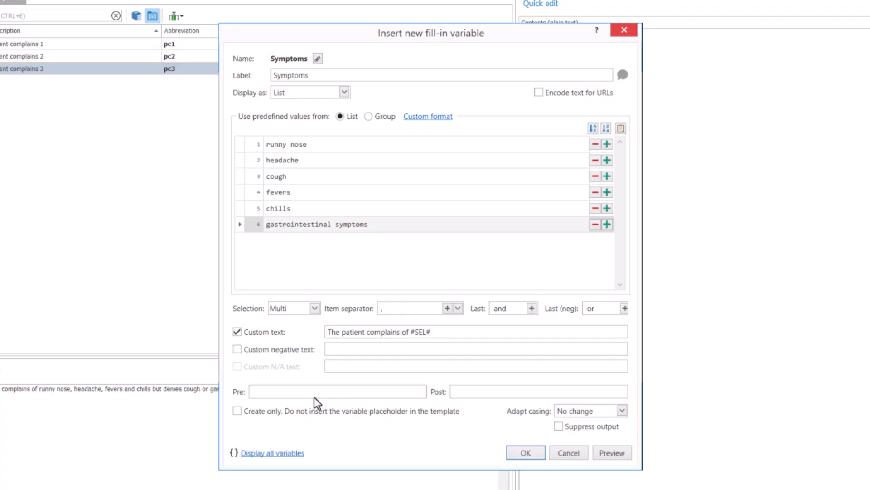
Enable custom negative text reading " but denies #NEG#" and set the selection to Yes/No/Na
{"action": "left_click", "coordinate": [238, 349]}
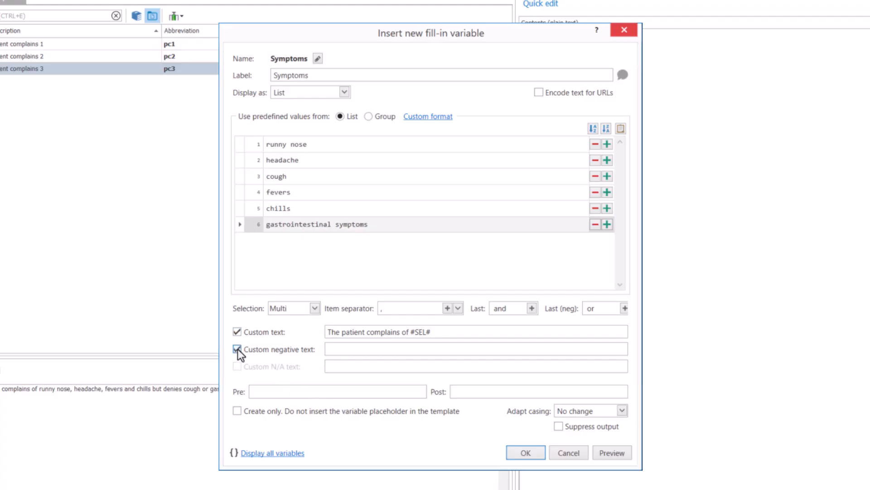
{"action": "left_click", "coordinate": [336, 351]}
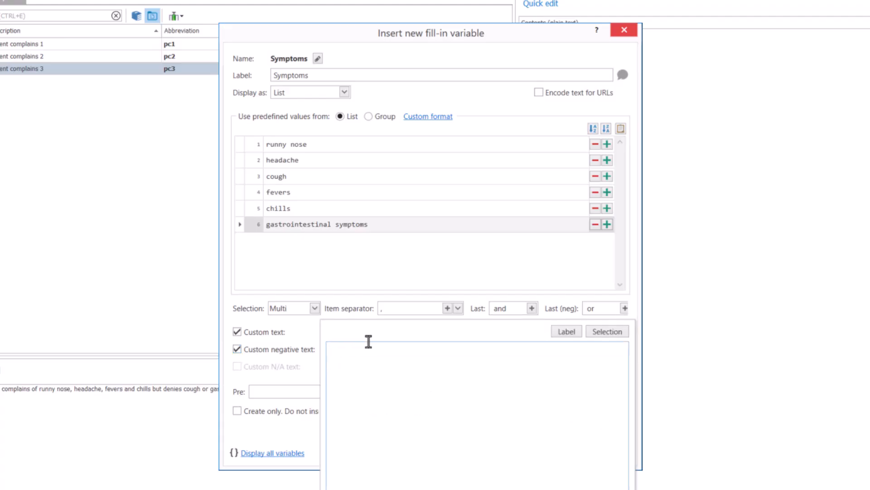
{"action": "type", "text": "but denies"}
{"action": "left_click", "coordinate": [597, 335]}
{"action": "key", "text": "Escape"}
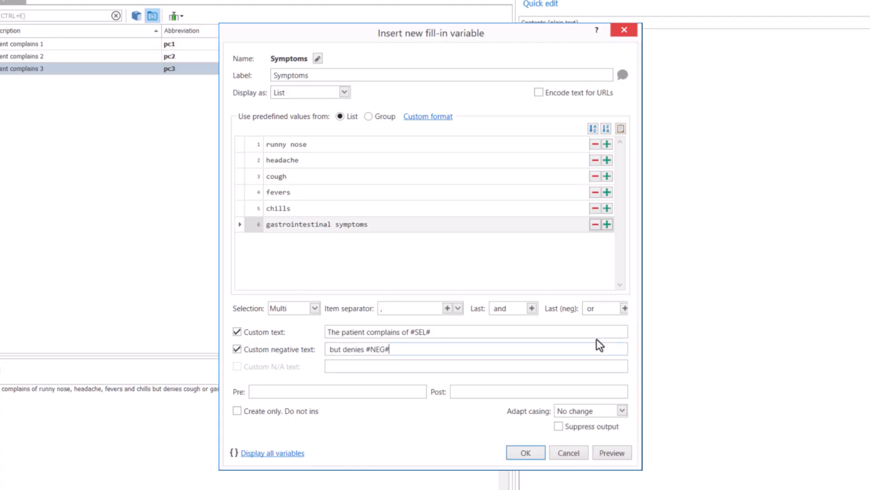
{"action": "left_click", "coordinate": [314, 308]}
{"action": "left_click", "coordinate": [308, 346]}
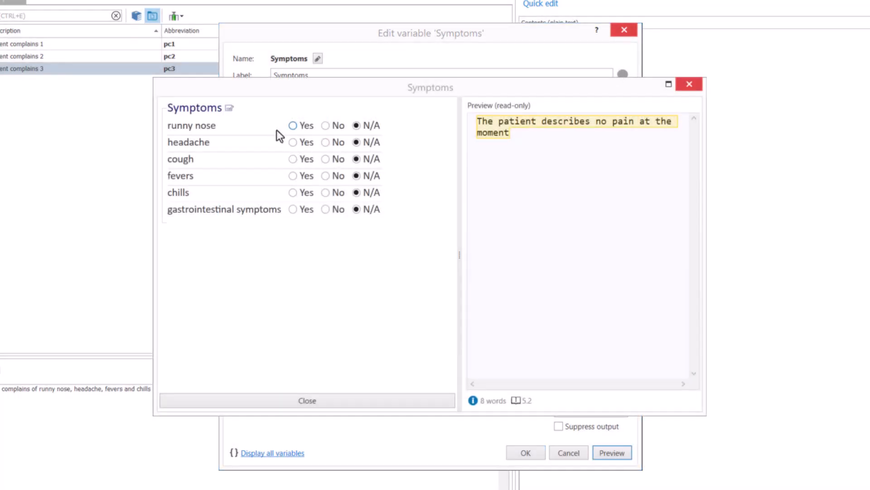
Test the previewed variable by answering Yes for runny nose and headache and No for cough and fevers
{"action": "left_click", "coordinate": [293, 126]}
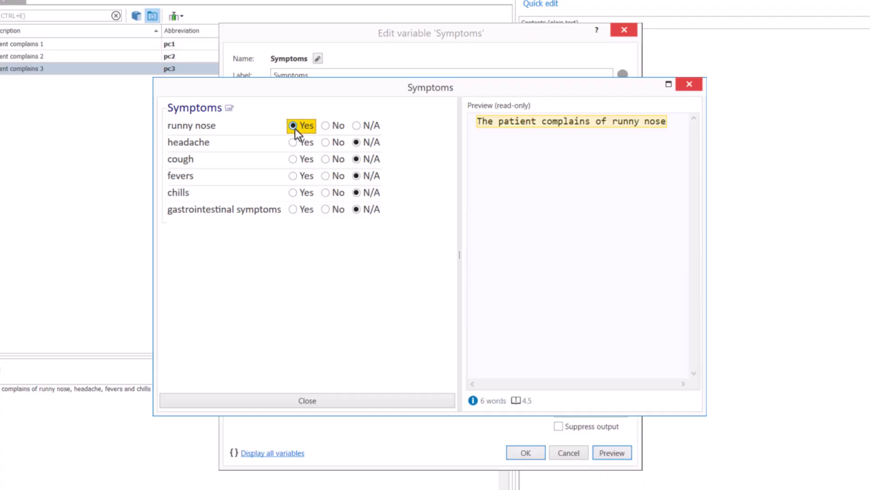
{"action": "left_click", "coordinate": [308, 142]}
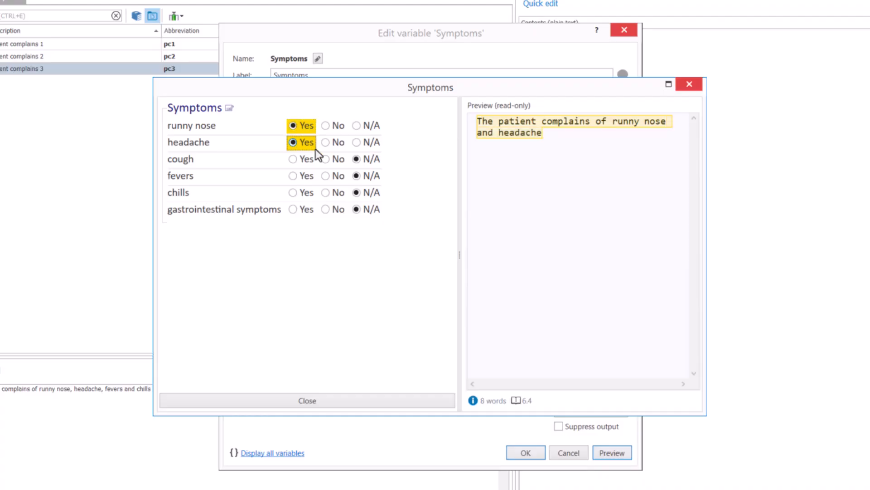
{"action": "left_click", "coordinate": [326, 159]}
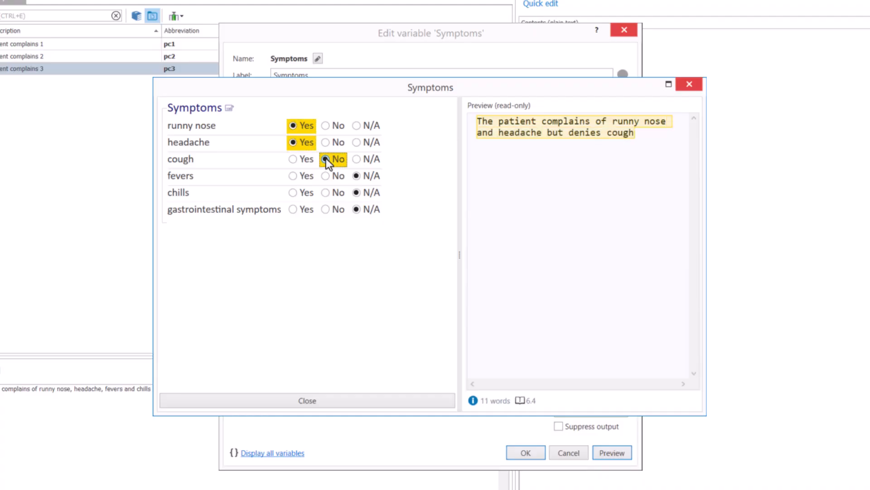
{"action": "left_click", "coordinate": [330, 179]}
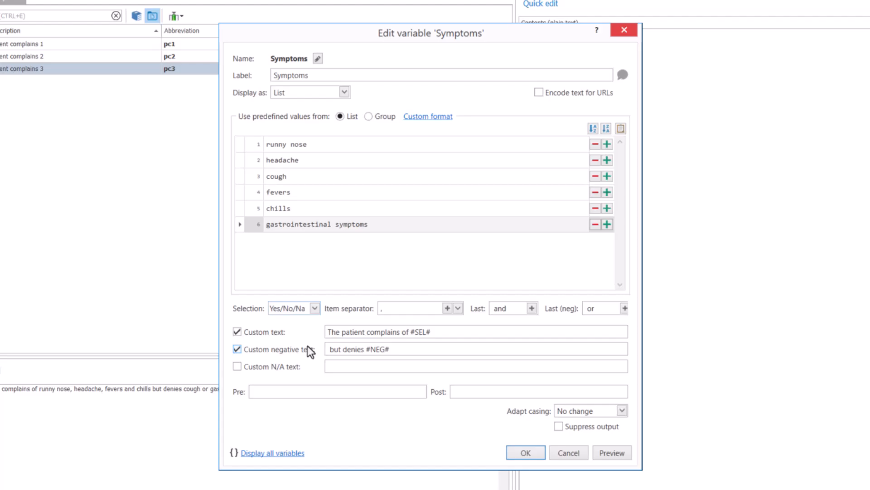
Enable custom N/A text for the variable and set it to "The patient describes no pain at the moment"
{"action": "left_click", "coordinate": [282, 364]}
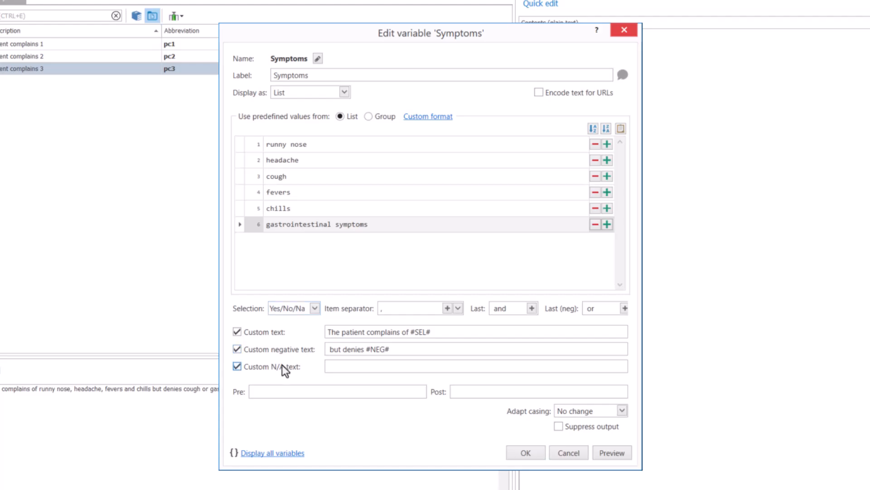
{"action": "left_click", "coordinate": [372, 370]}
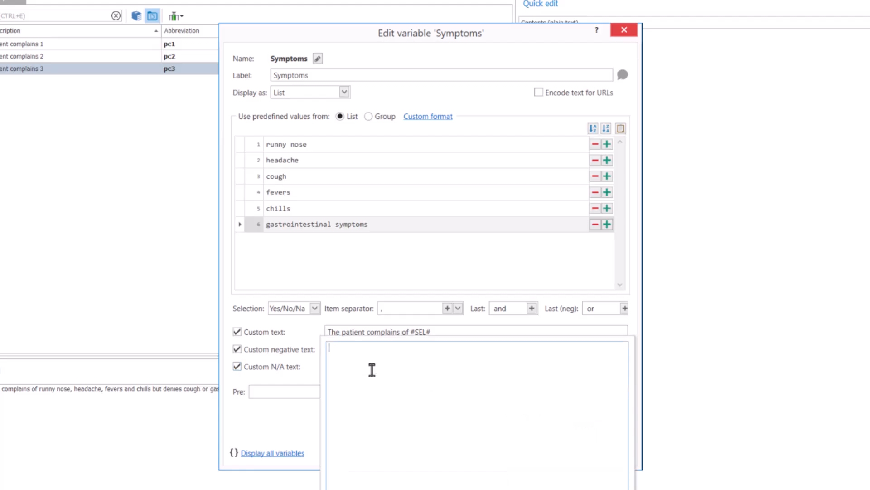
{"action": "type", "text": "The patient describes no pain at the moment"}
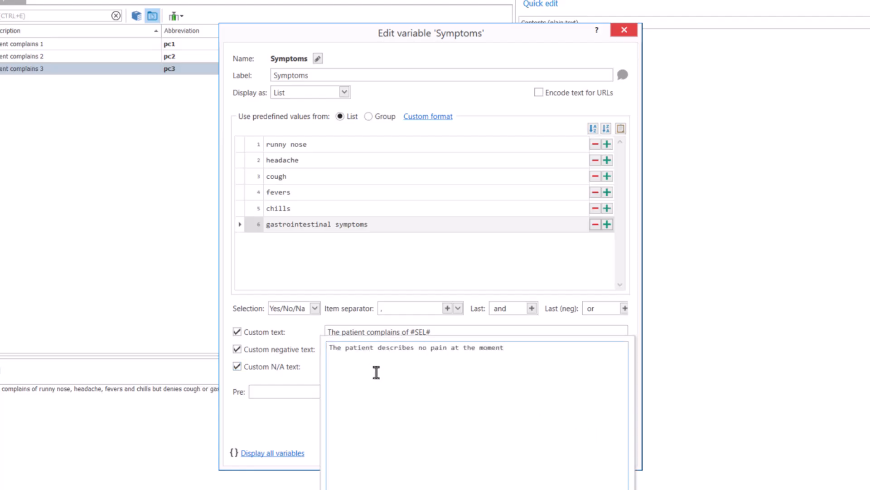
{"action": "key", "text": "Escape"}
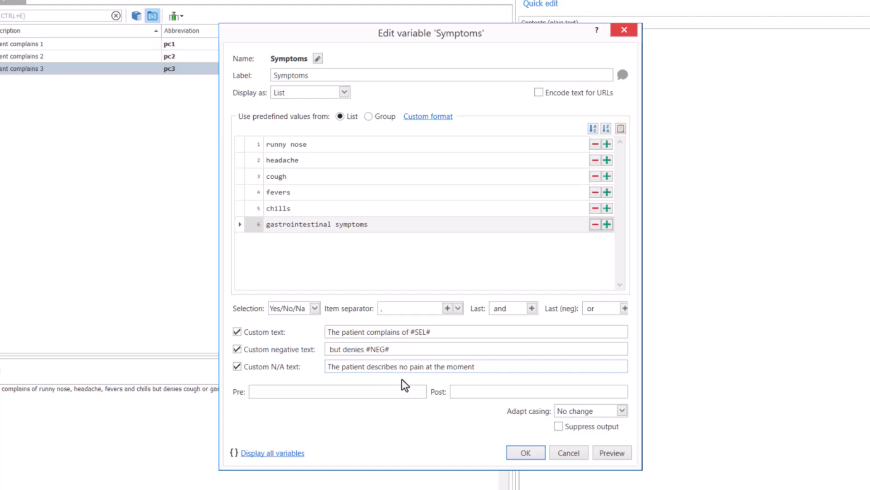
Preview the variable, answering Yes for runny nose, cough and fevers, and No for headache, chills and gastrointestinal symptoms
{"action": "left_click", "coordinate": [613, 454]}
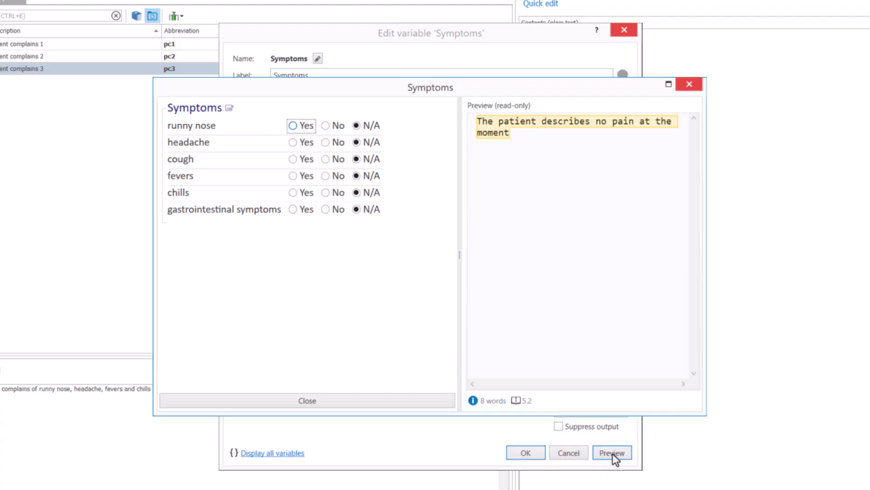
{"action": "left_click", "coordinate": [299, 127]}
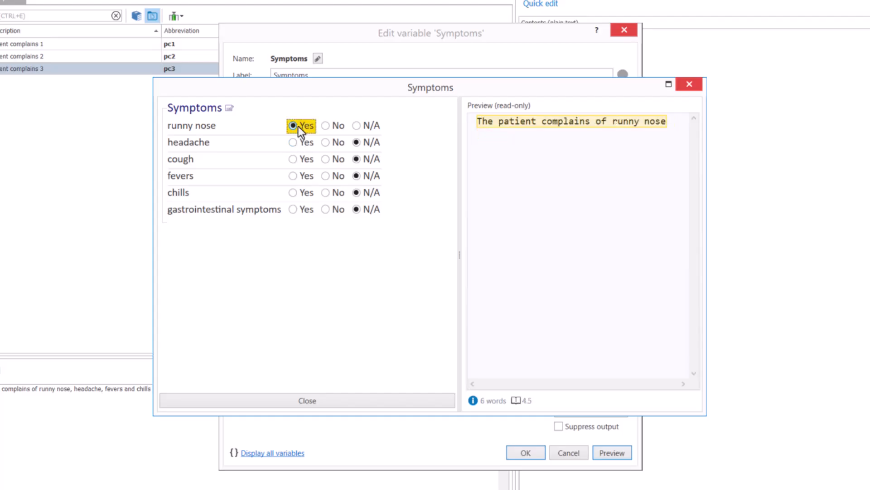
{"action": "left_click", "coordinate": [328, 142]}
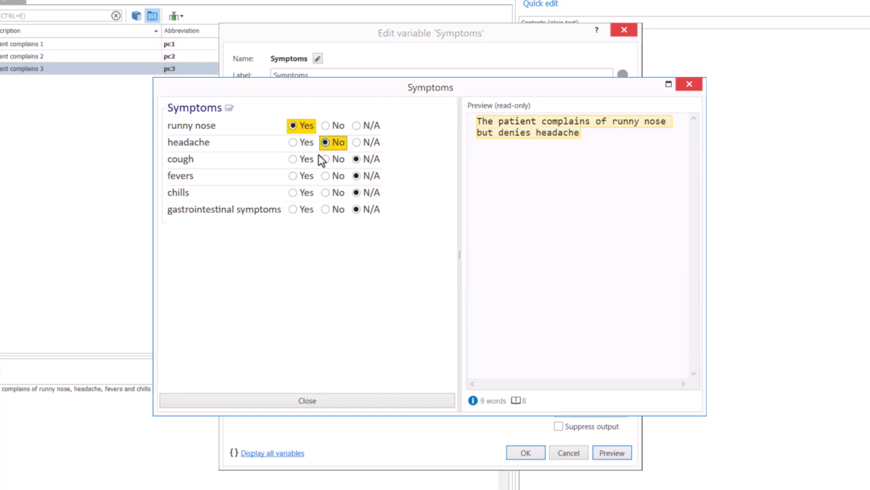
{"action": "left_click", "coordinate": [299, 163]}
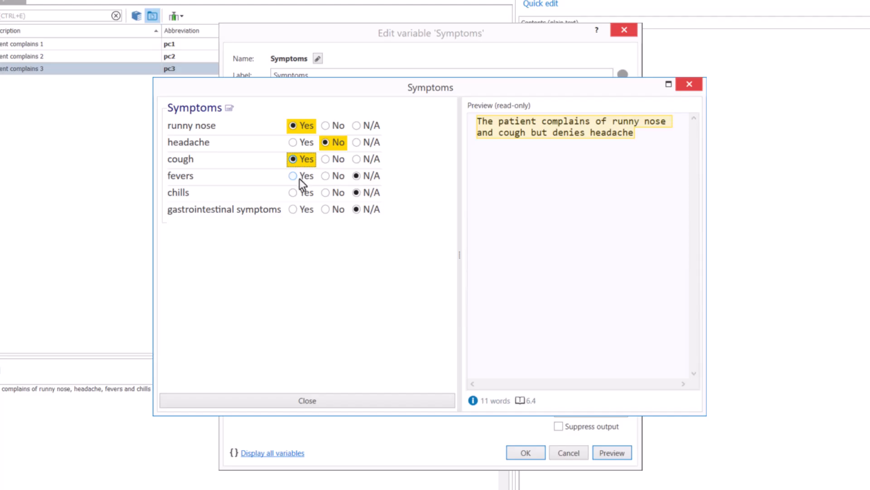
{"action": "left_click", "coordinate": [299, 179]}
{"action": "left_click", "coordinate": [326, 194]}
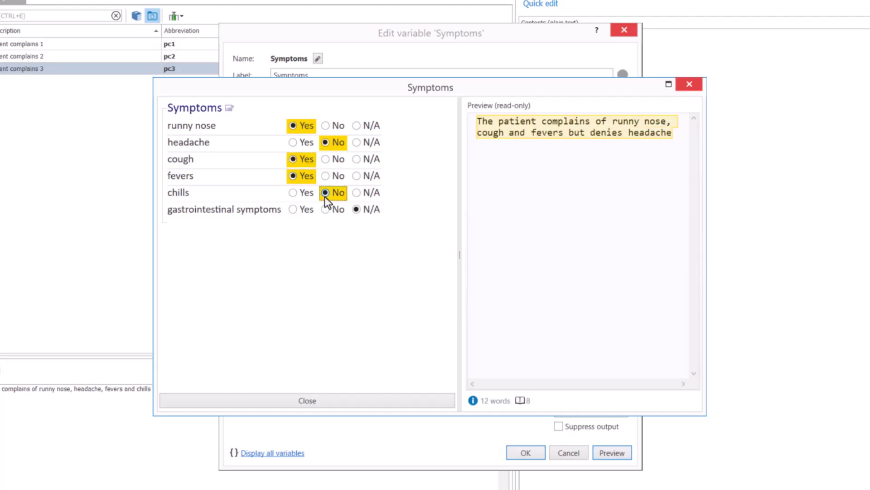
{"action": "left_click", "coordinate": [333, 212]}
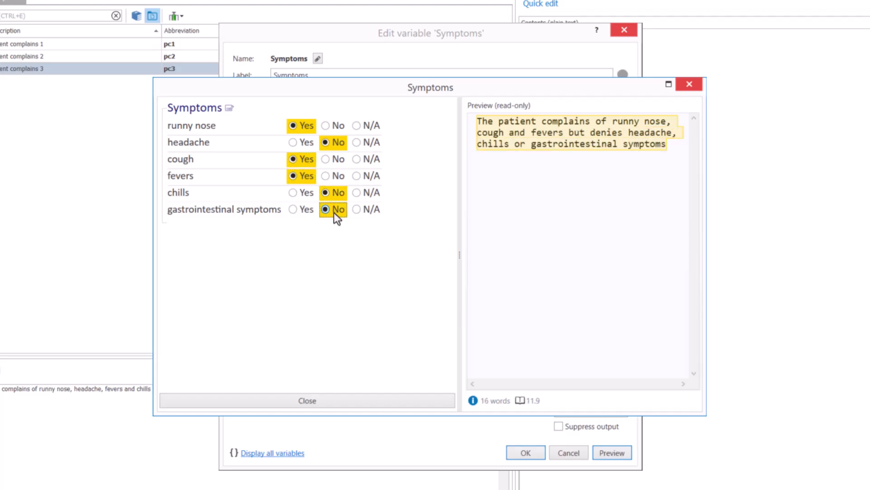